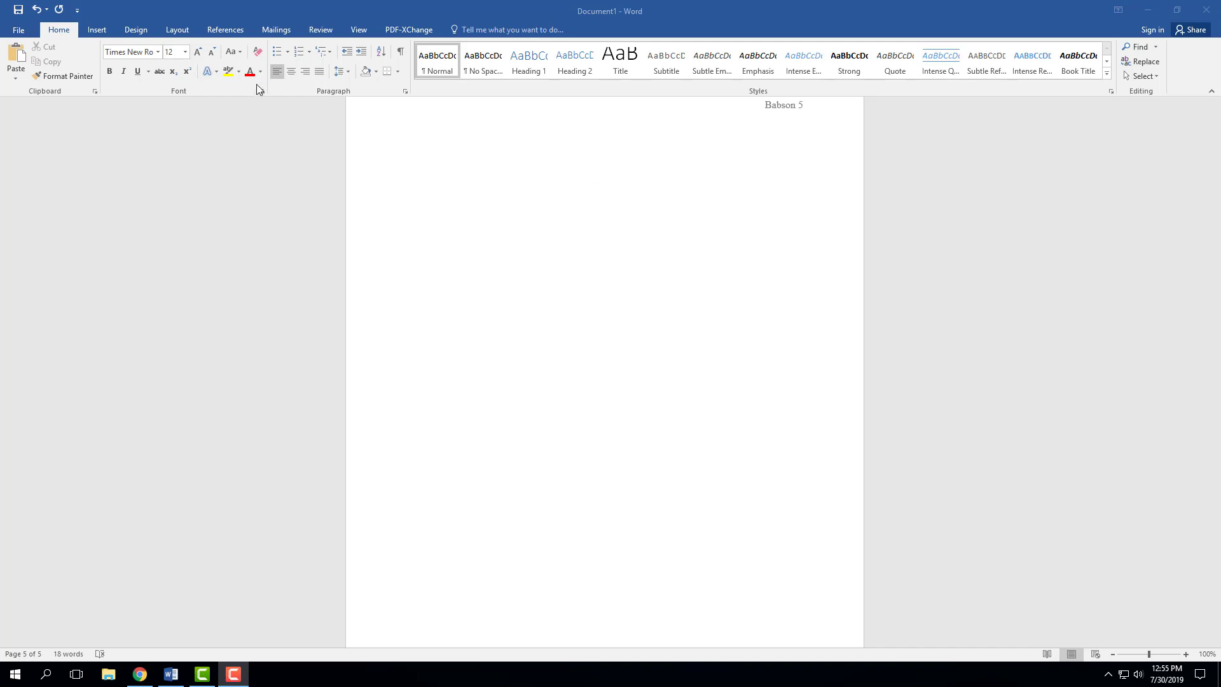
Set the document's citation and bibliography style to MLA Seventh Edition
click(223, 34)
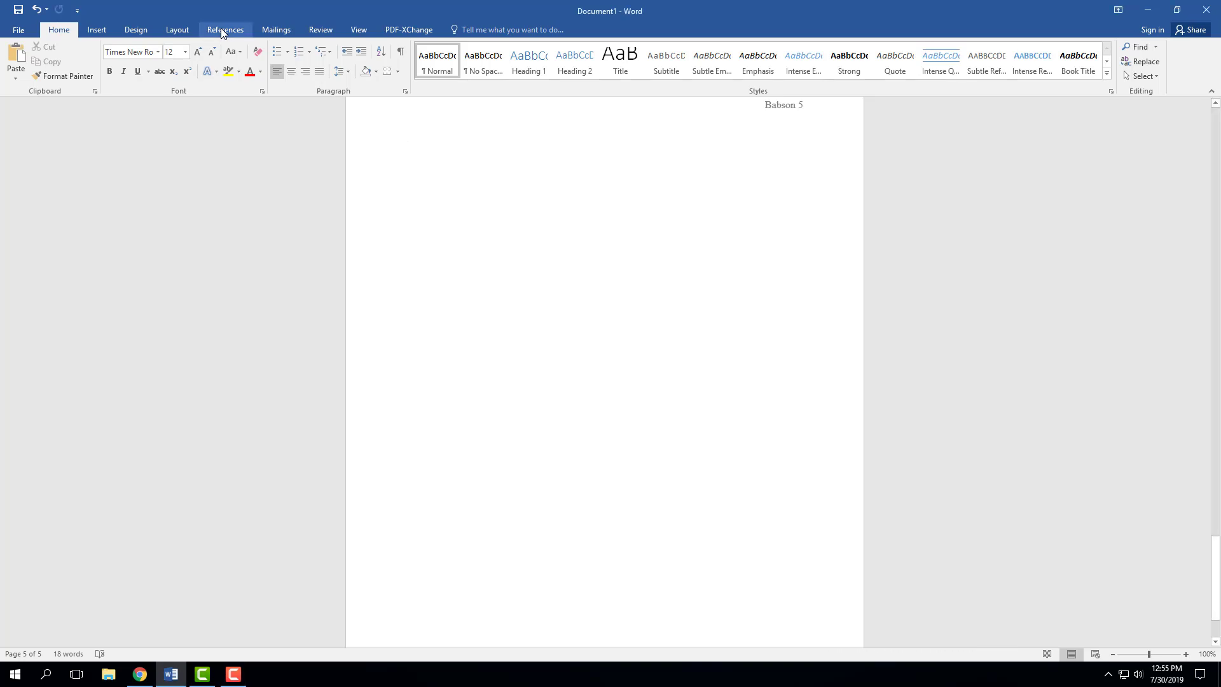
click(222, 34)
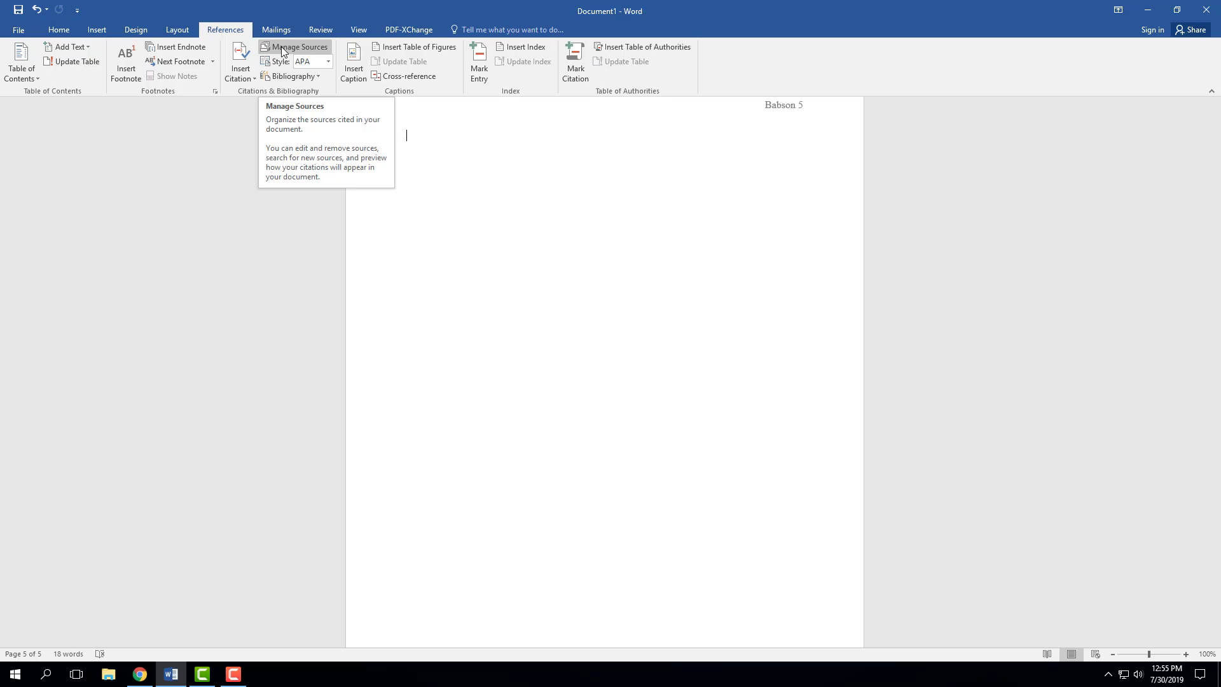
click(328, 62)
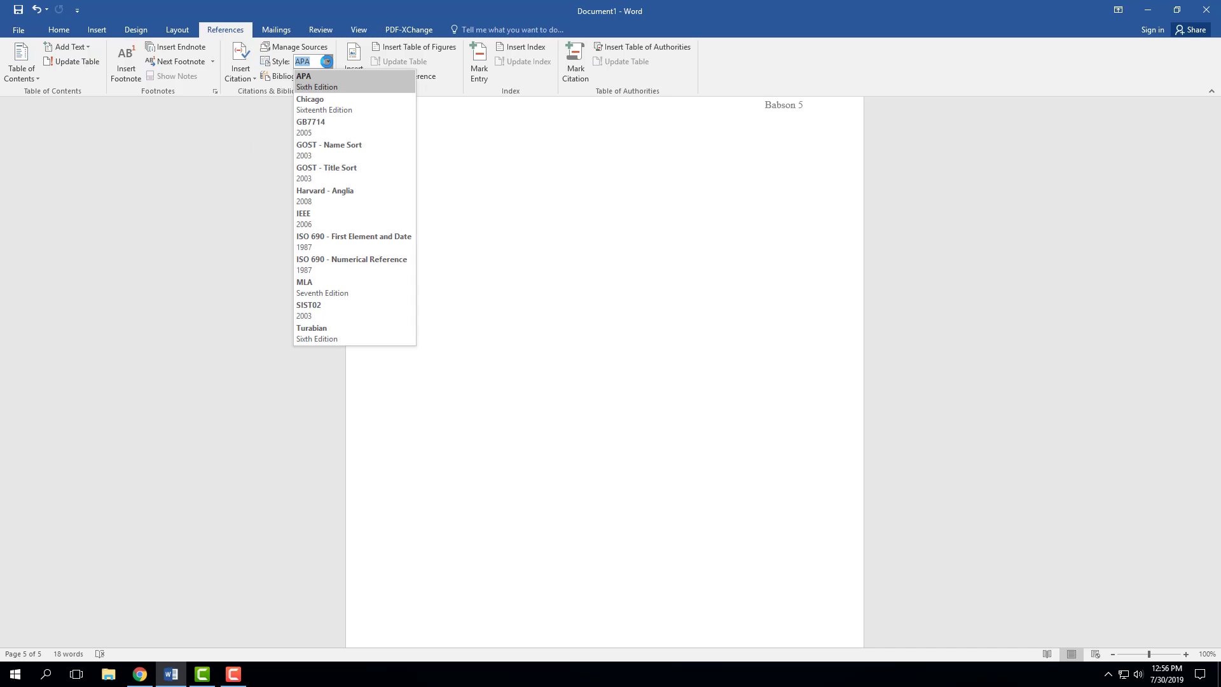
click(352, 289)
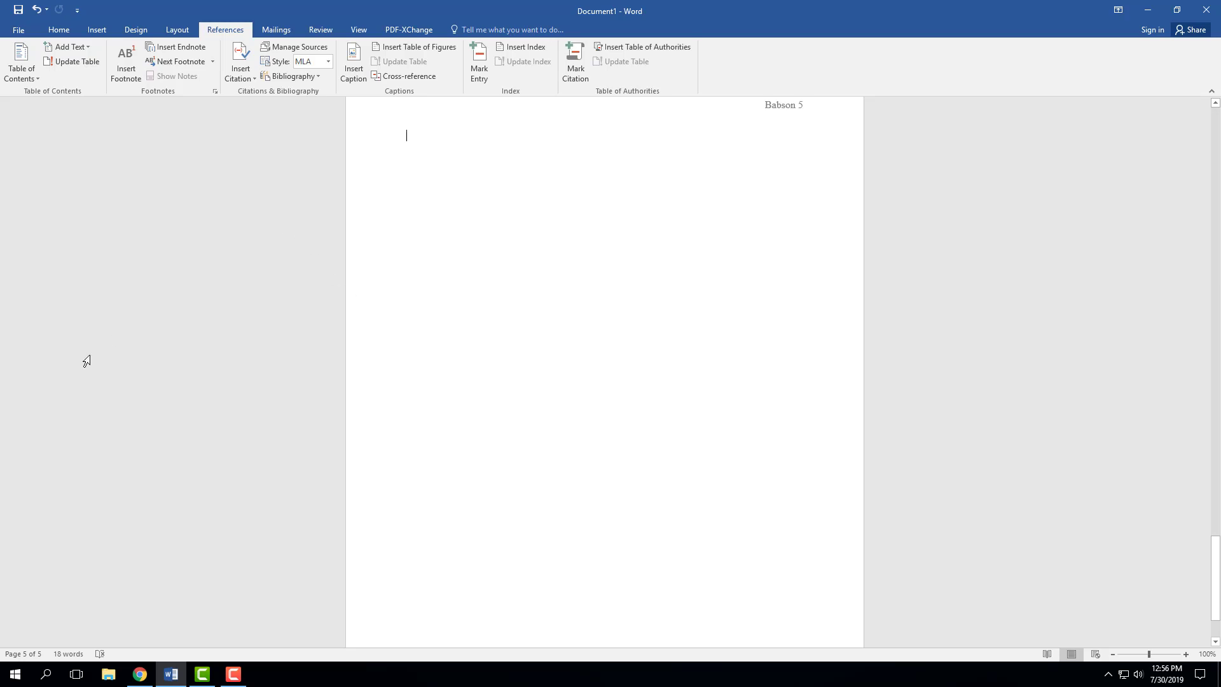
Start a new source in the Source Manager and browse the available source types, keeping Book
click(291, 47)
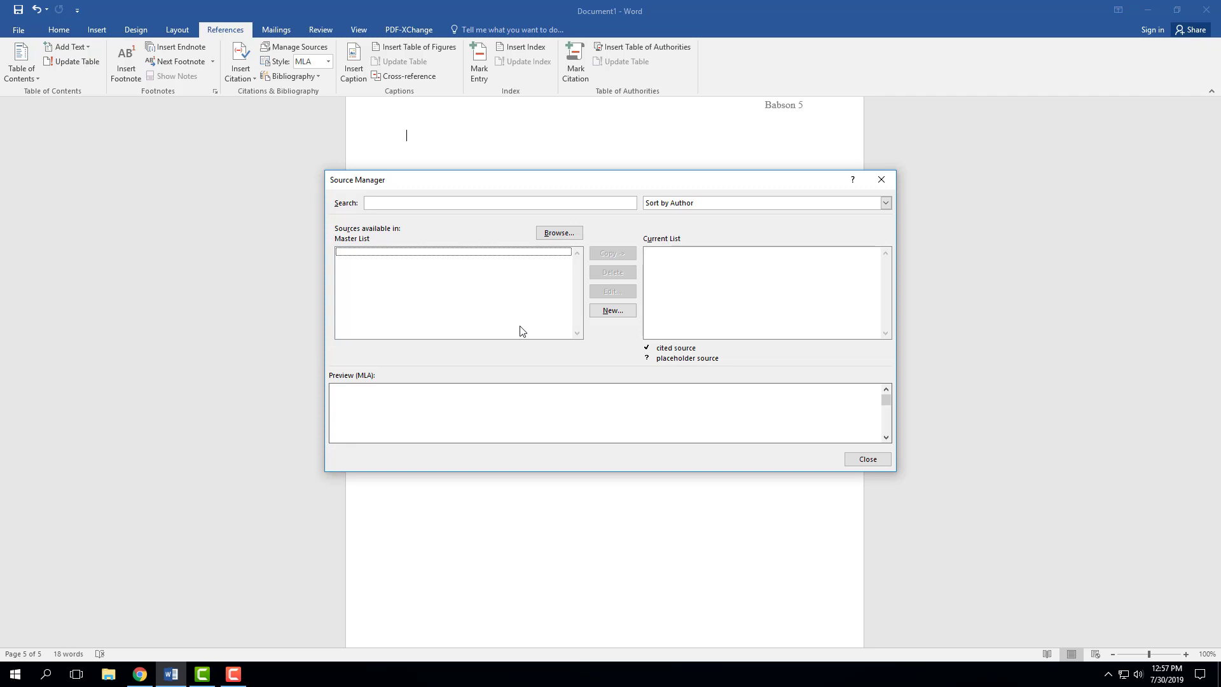
click(604, 311)
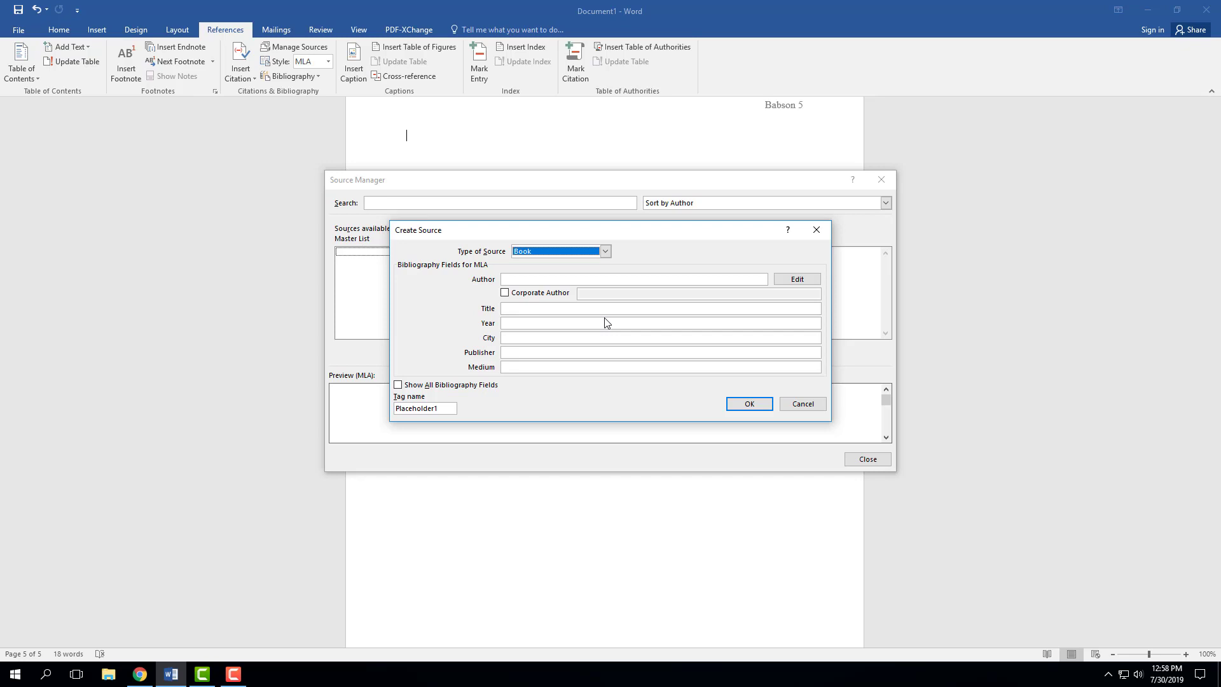
click(607, 251)
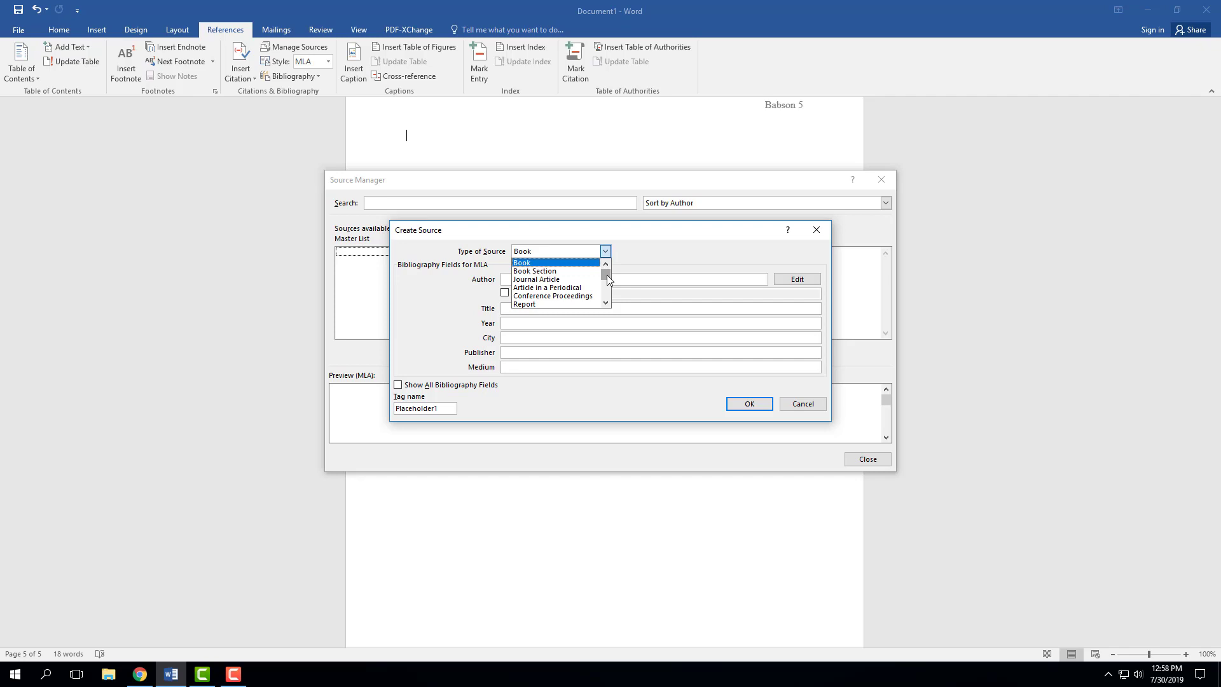
drag(607, 275, 606, 281)
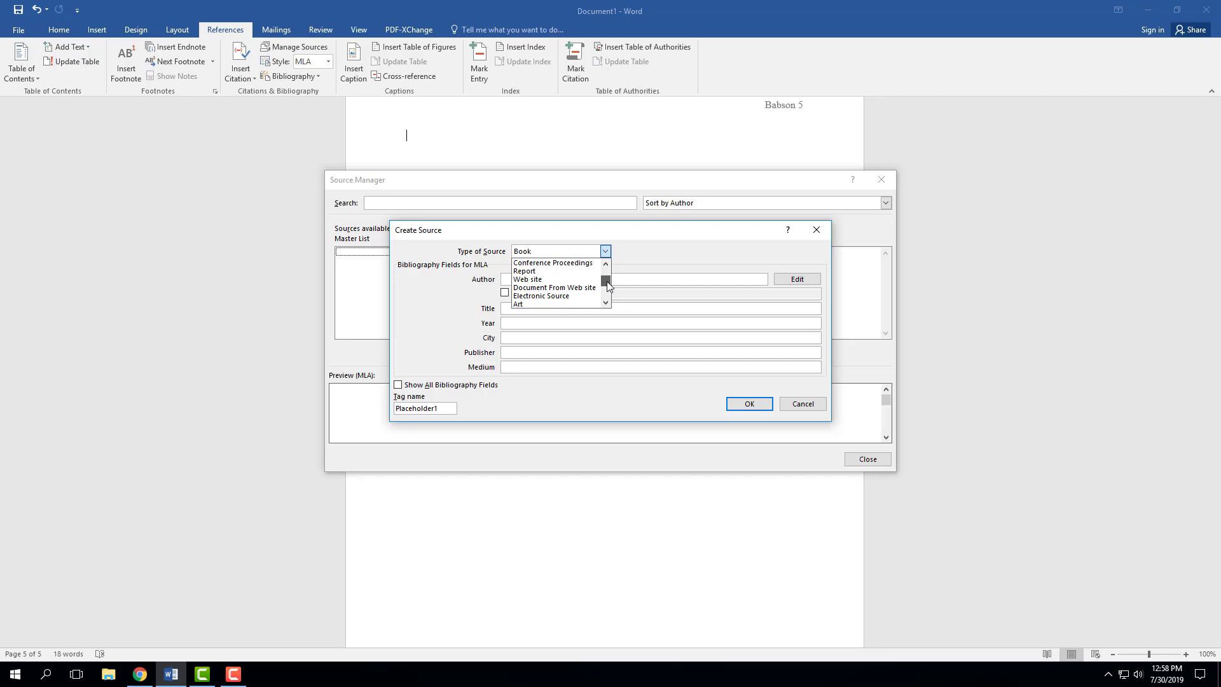
drag(607, 285, 605, 291)
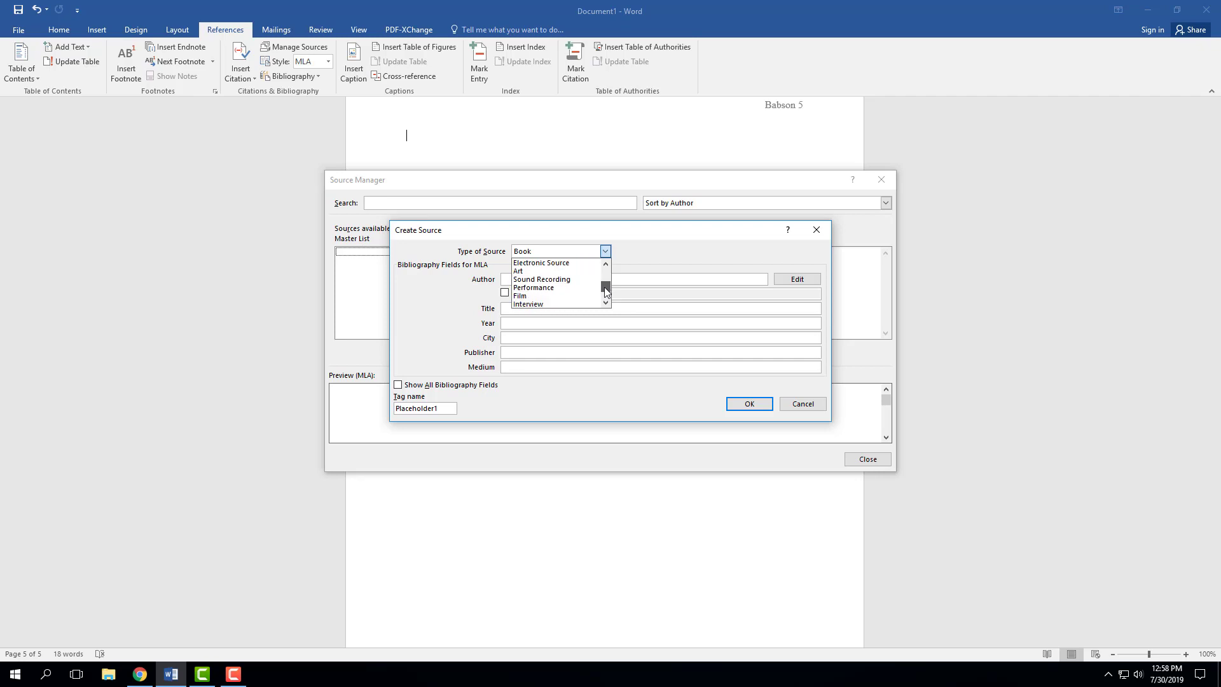
drag(605, 292, 606, 298)
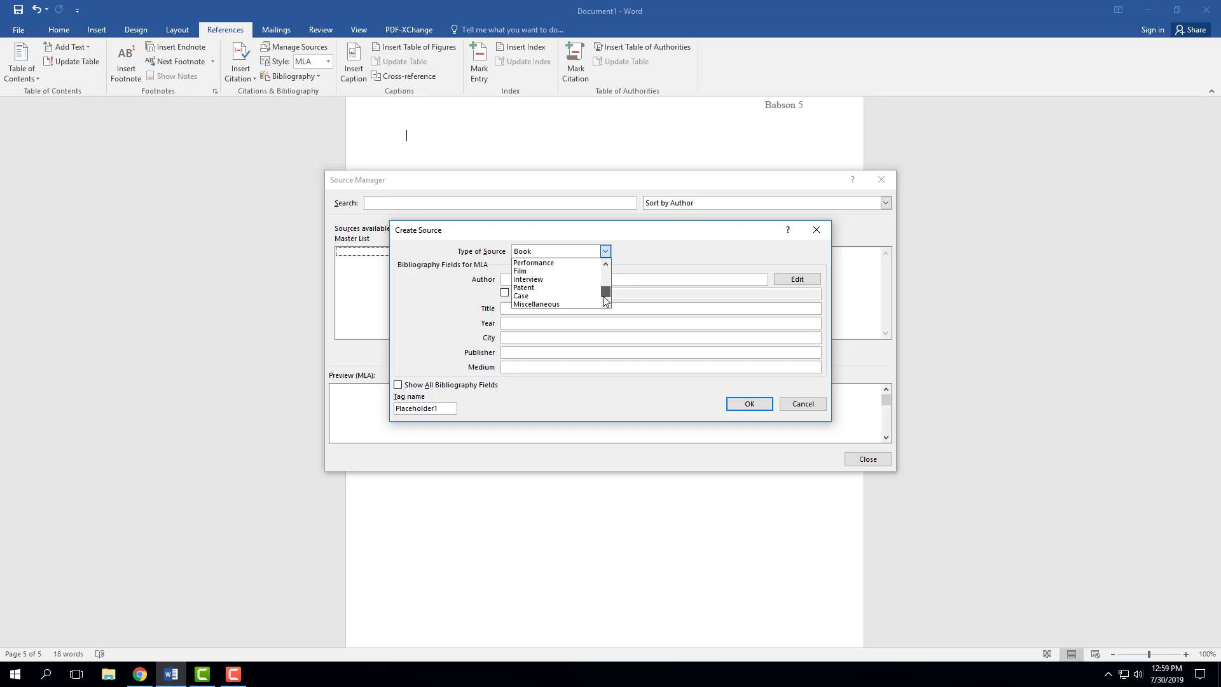
drag(605, 300, 607, 267)
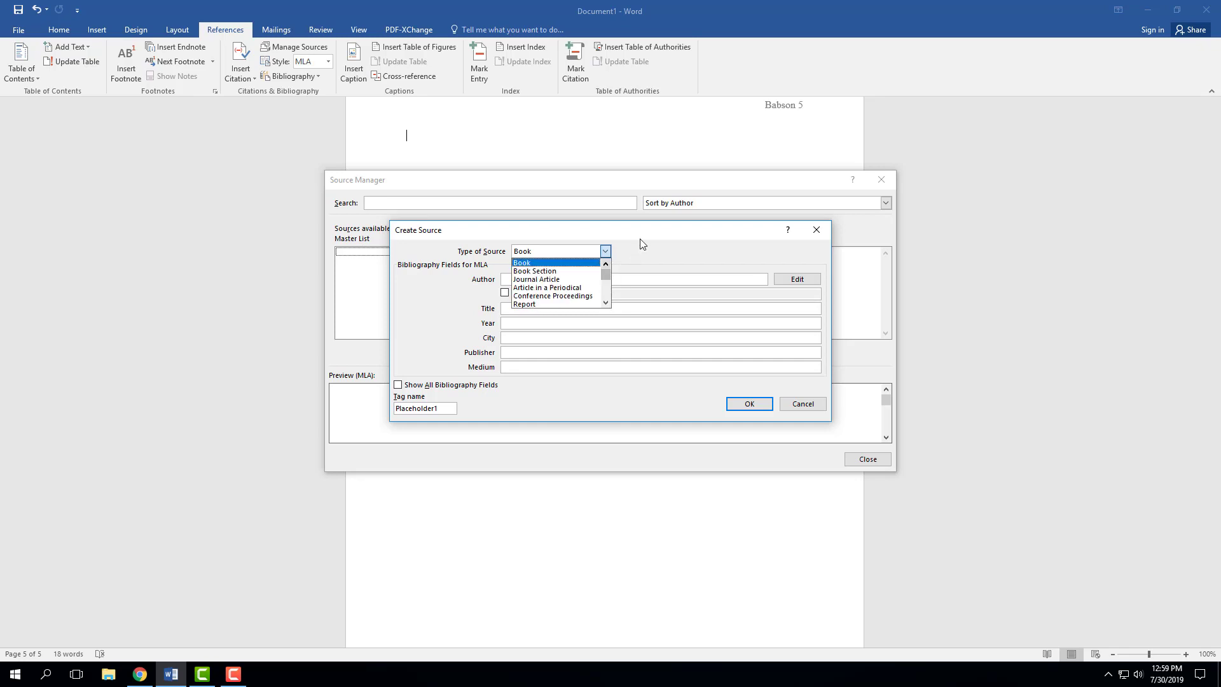
click(588, 252)
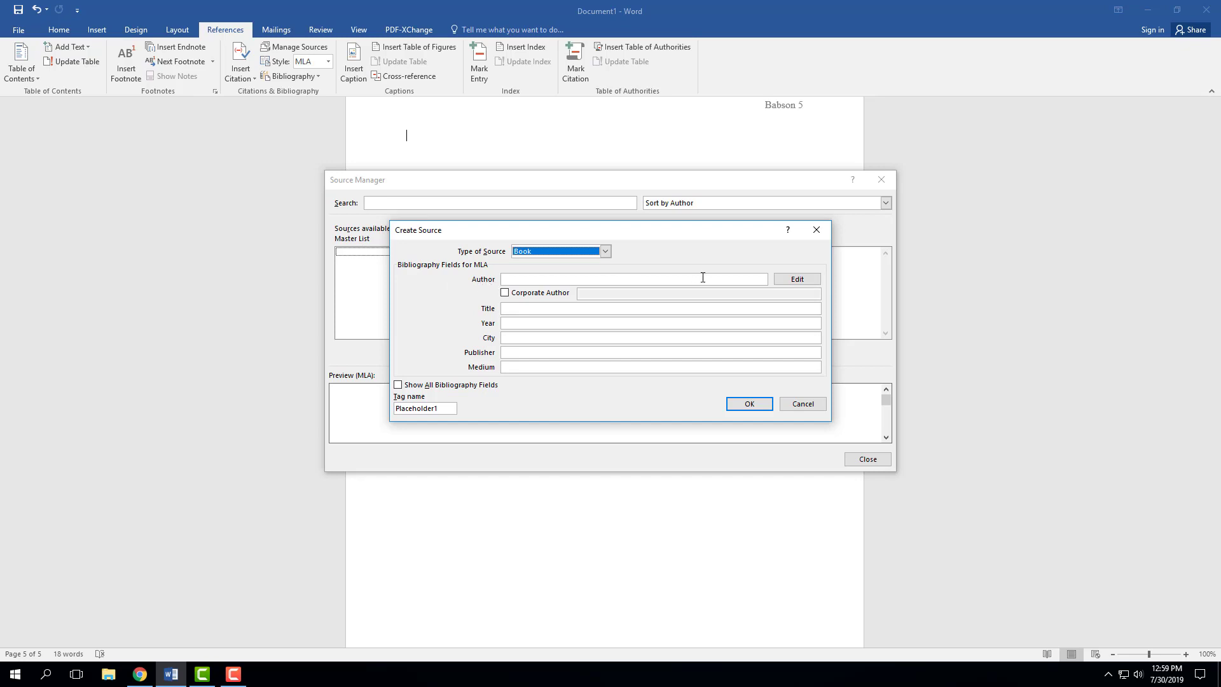
Add the author's last and first name to the book source through the Edit Name form
click(792, 283)
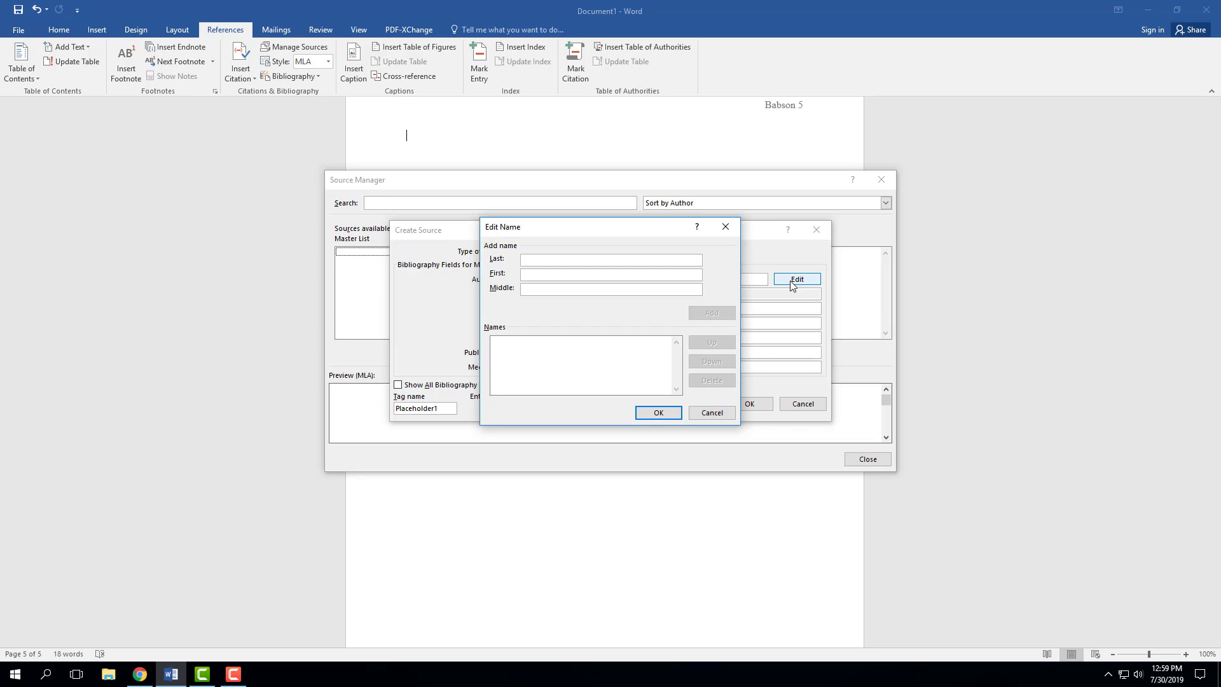
text(A)
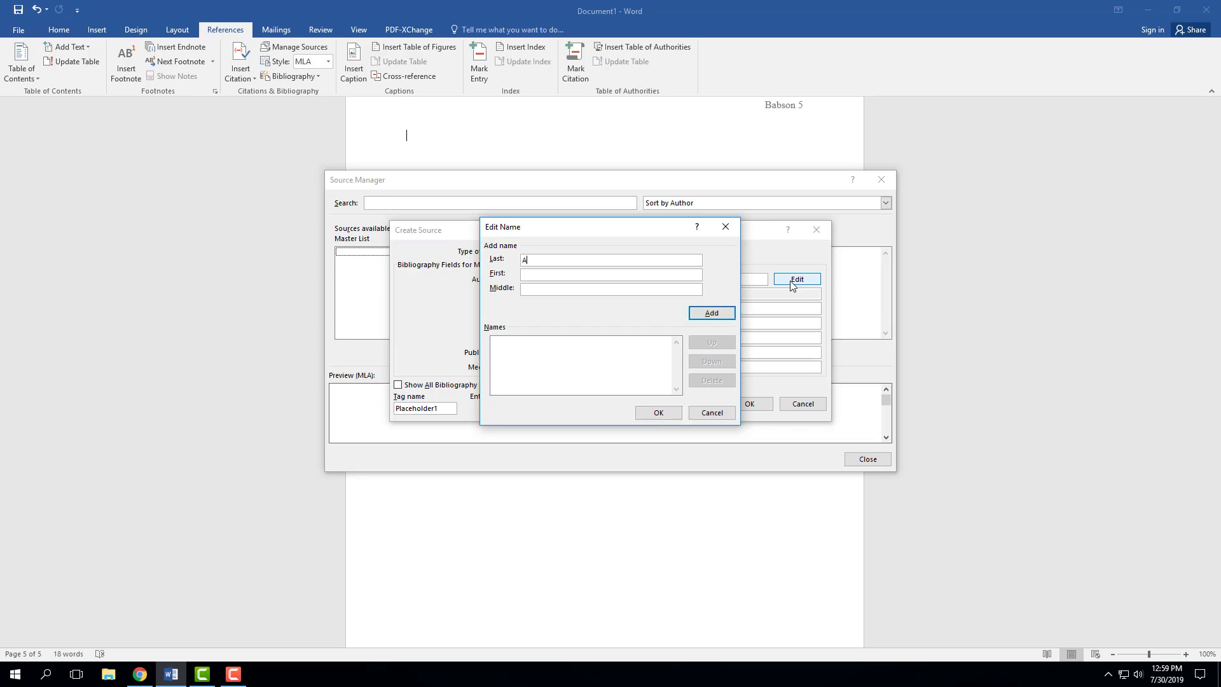
text(kbar)
click(563, 278)
text(Kaveh)
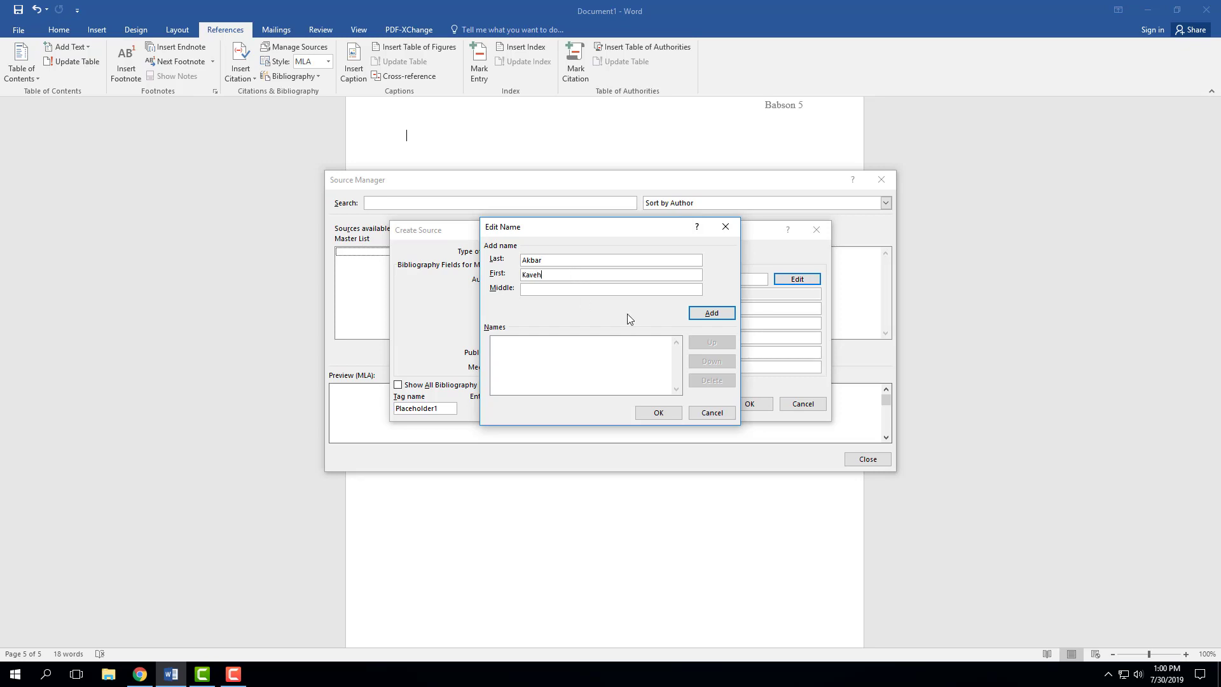
click(716, 316)
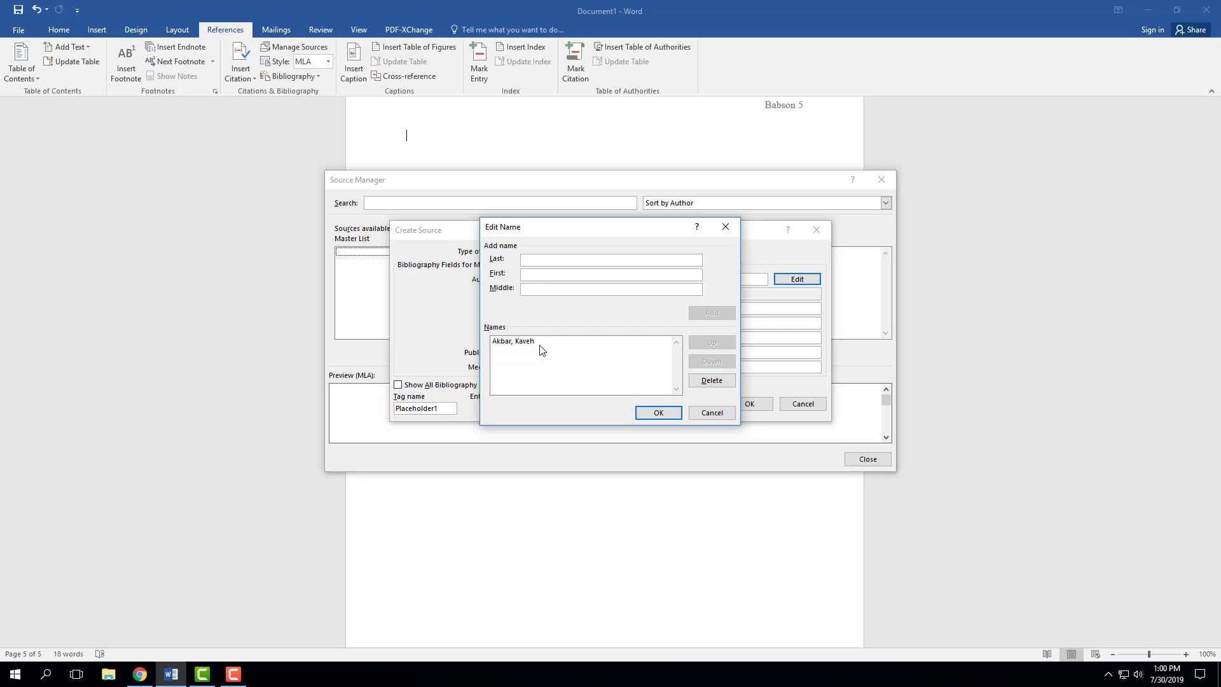
click(658, 412)
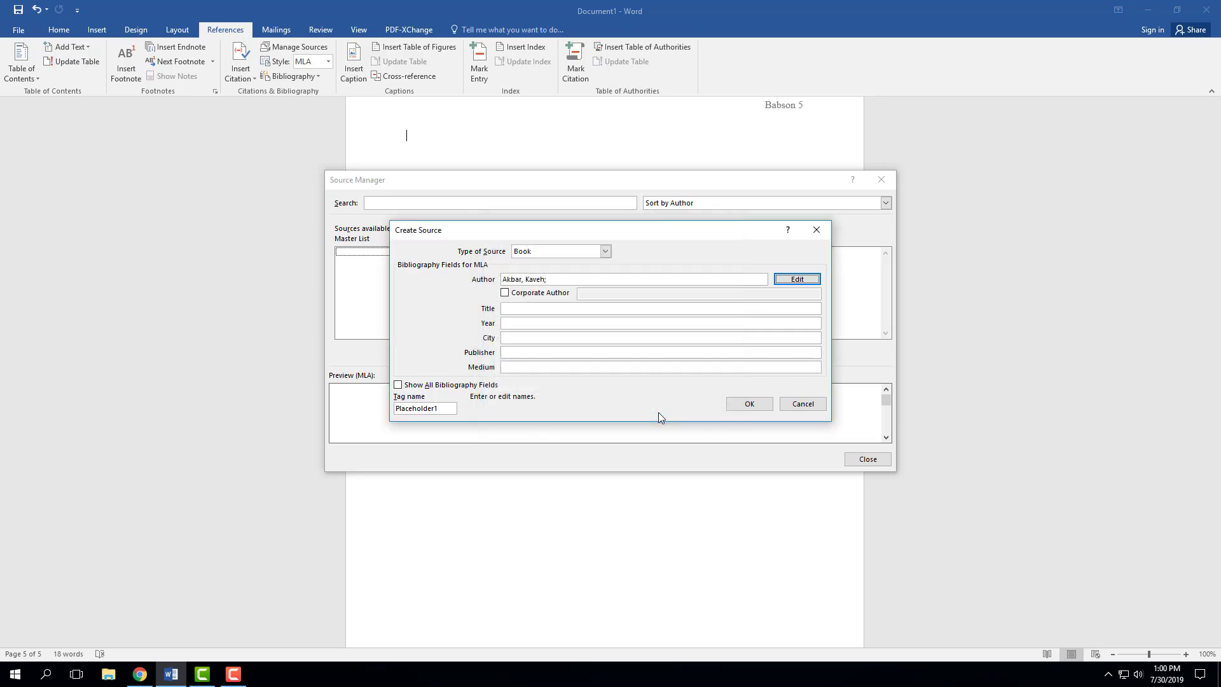
Enter the title Calling a Wolf a Wolf, year 2017 and publisher Alice James Books for the book source
click(584, 307)
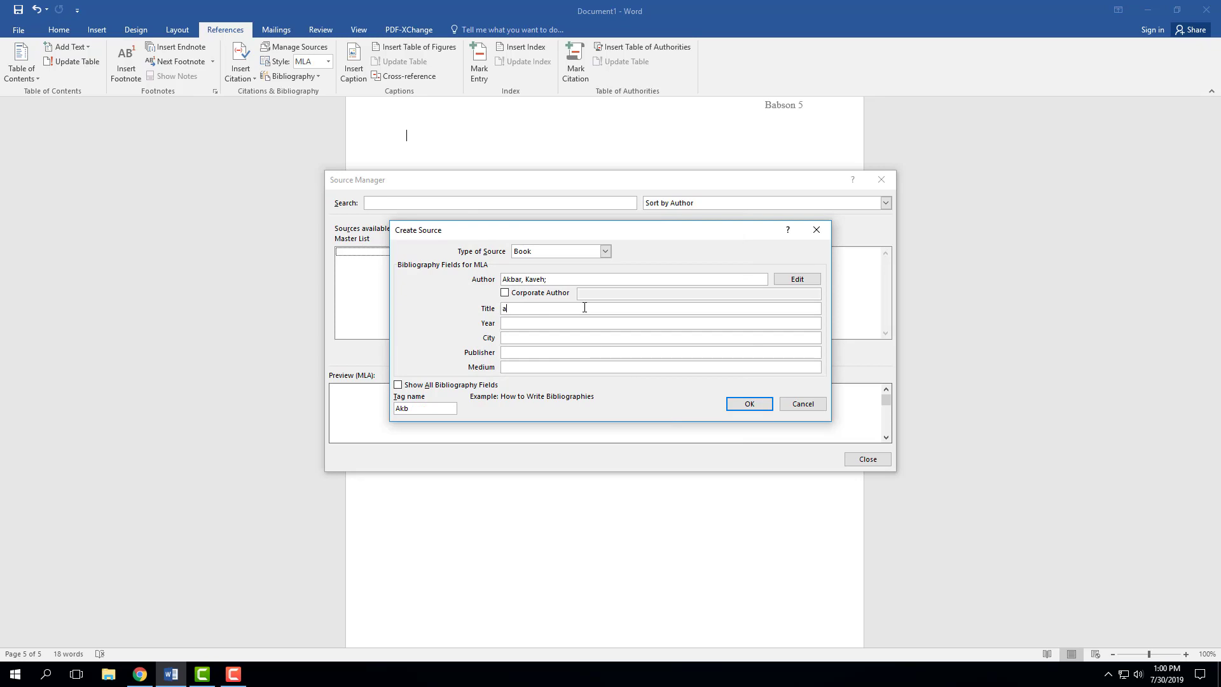
text(Calling a Wolf a Wolf)
click(538, 324)
text(2017)
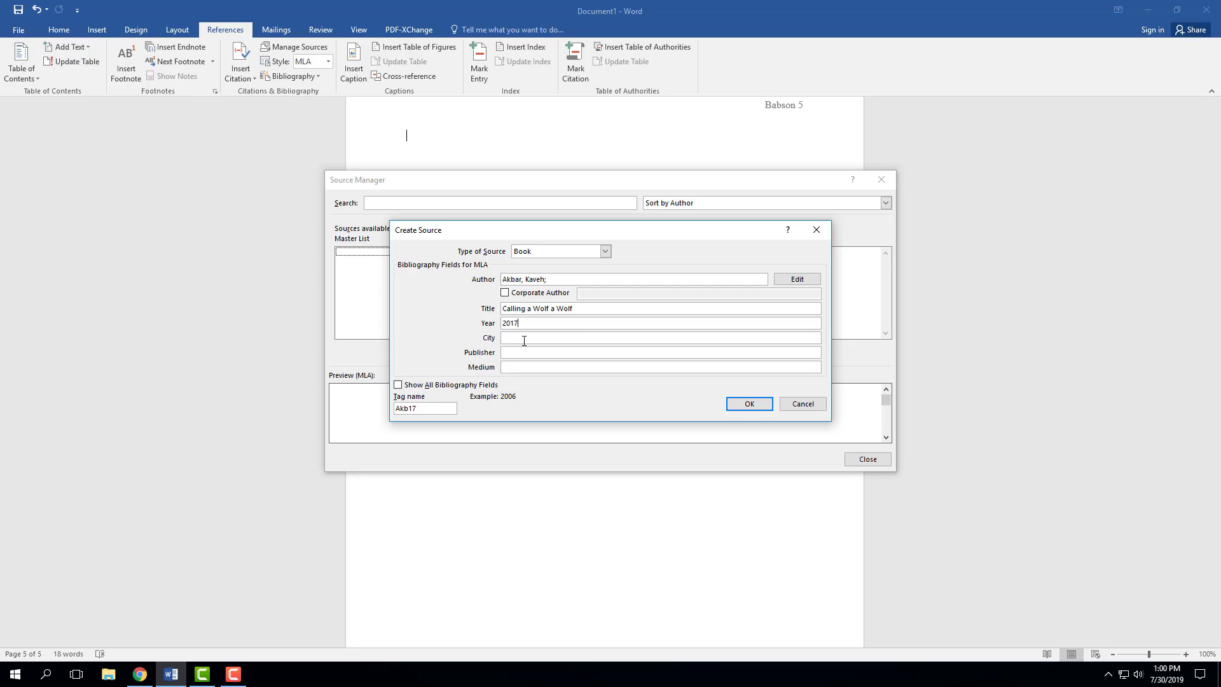
click(520, 351)
text(ice James Books)
Show all bibliography fields for the book source, examine the optional ones, and return to the short field list
click(398, 385)
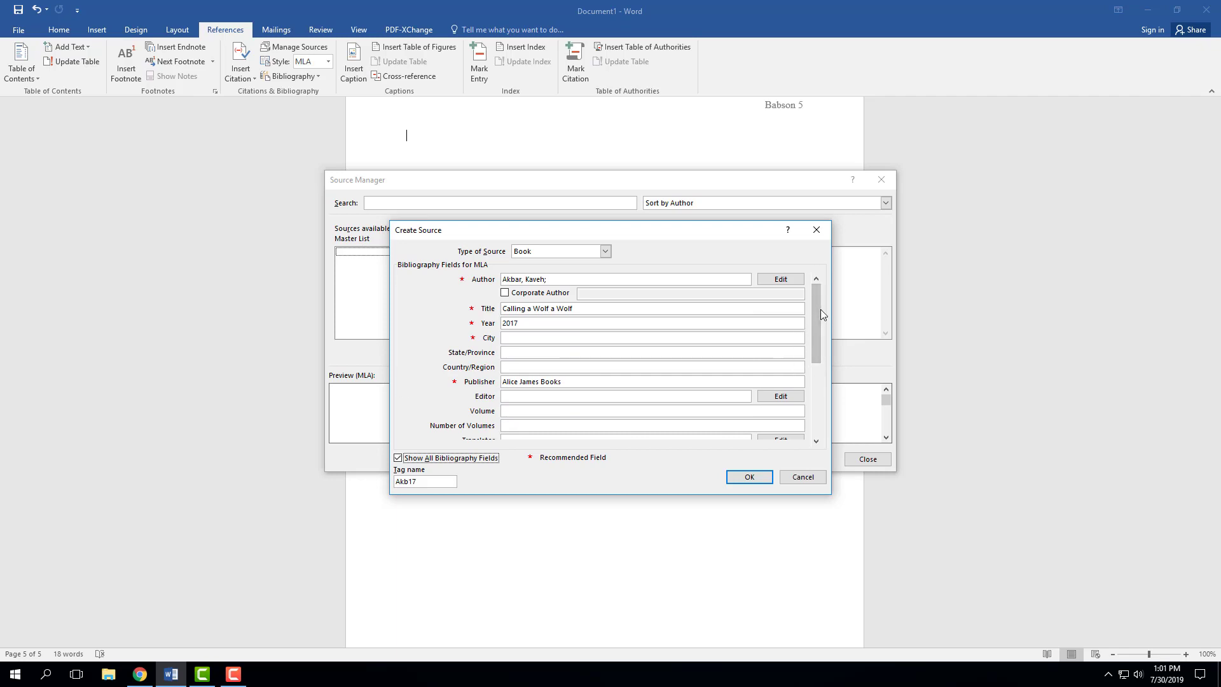
drag(817, 315, 816, 405)
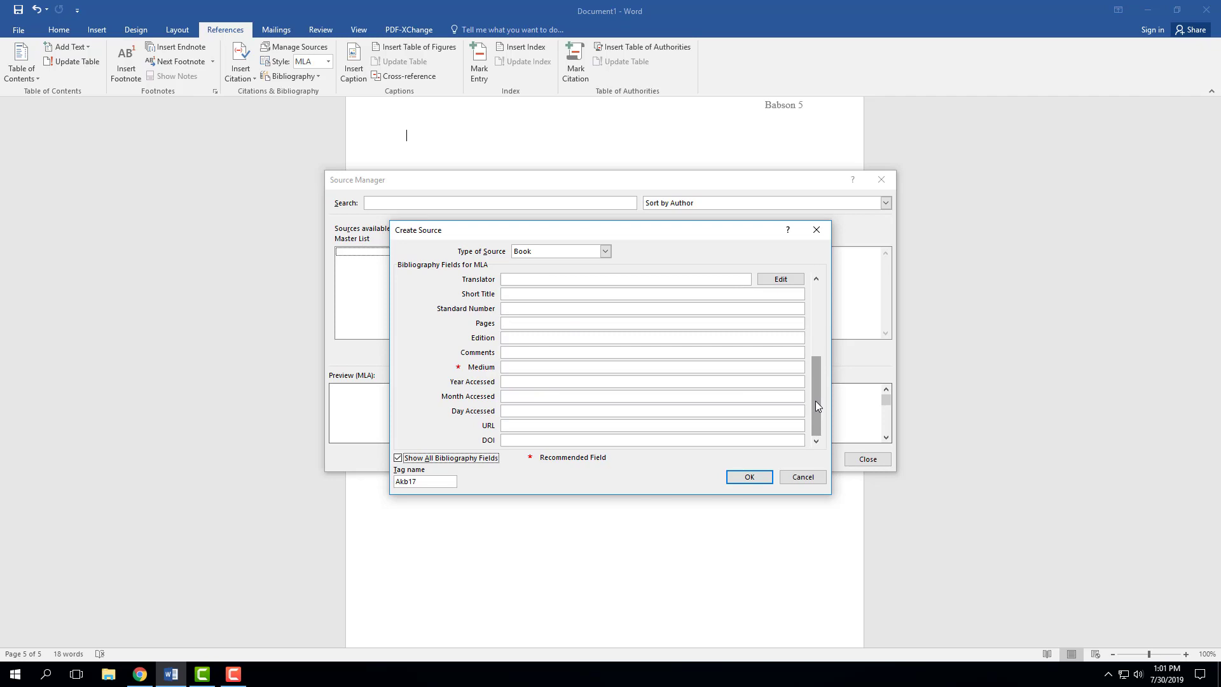
drag(815, 402, 821, 289)
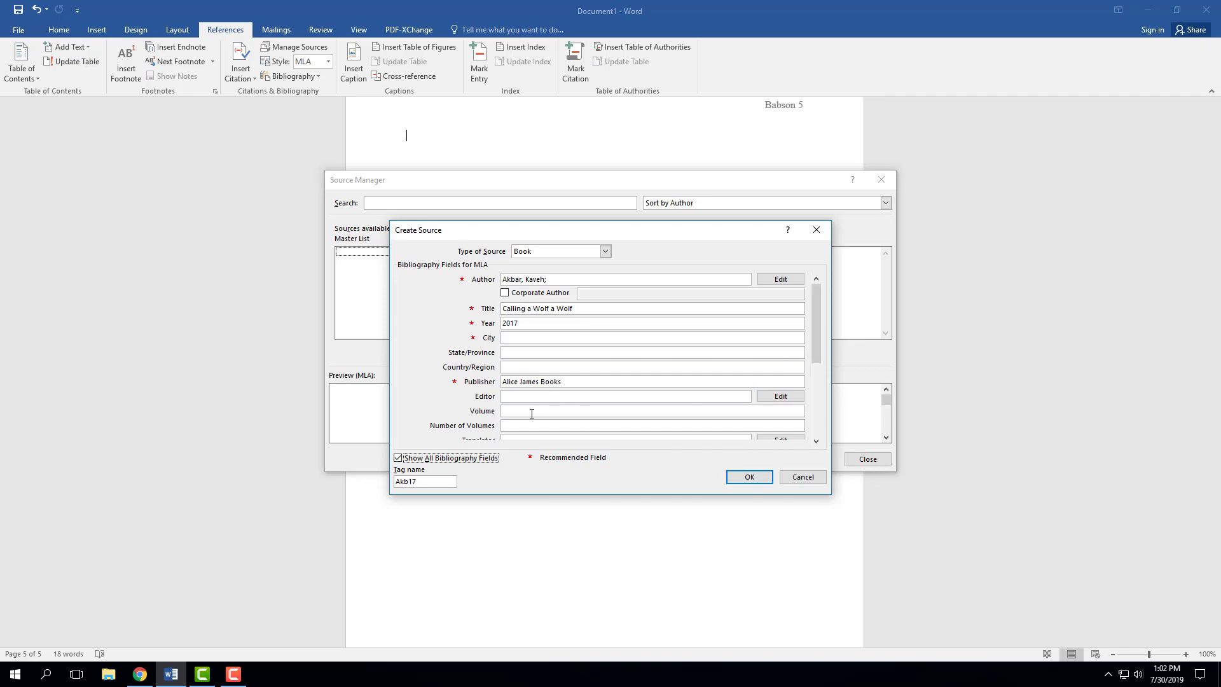
click(398, 459)
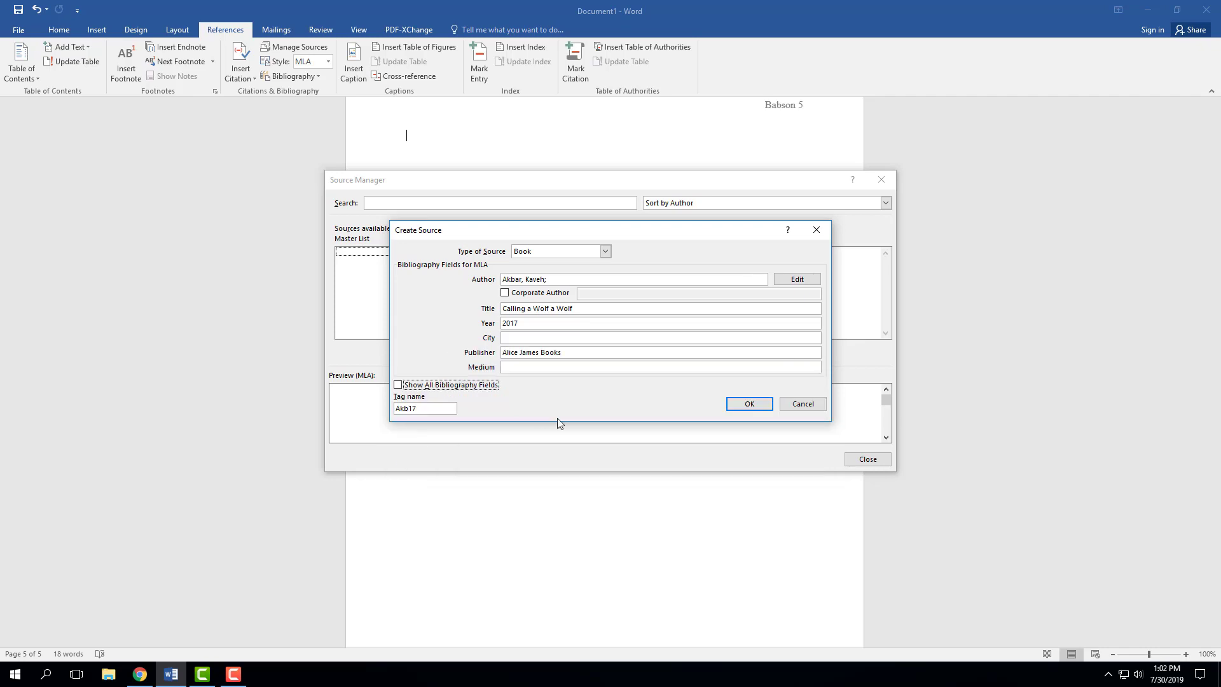
Save the new book source and insert the built-in Works Cited list on the blank page 5
click(737, 408)
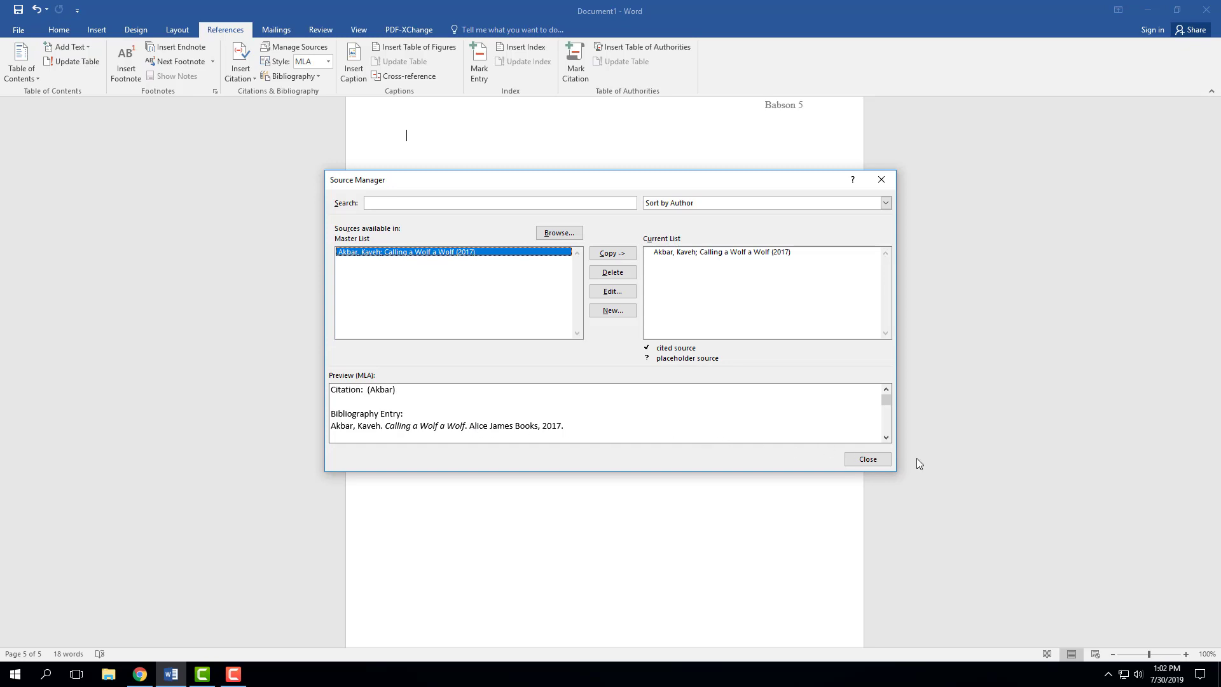
click(867, 459)
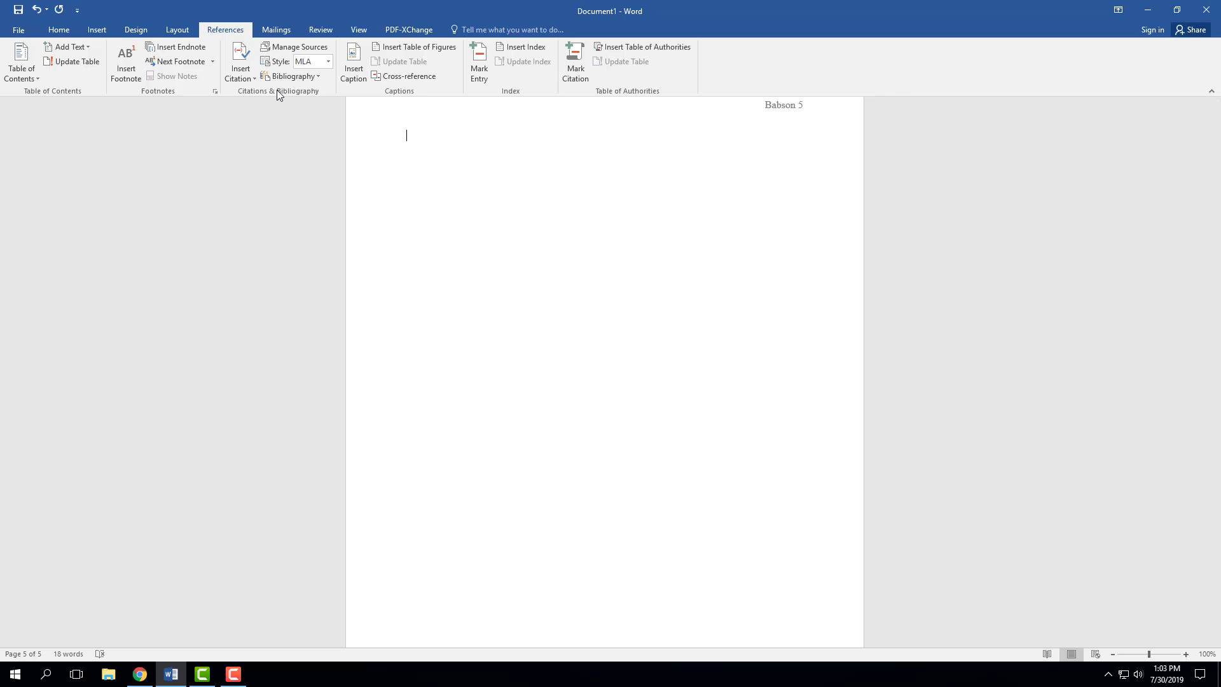
click(316, 76)
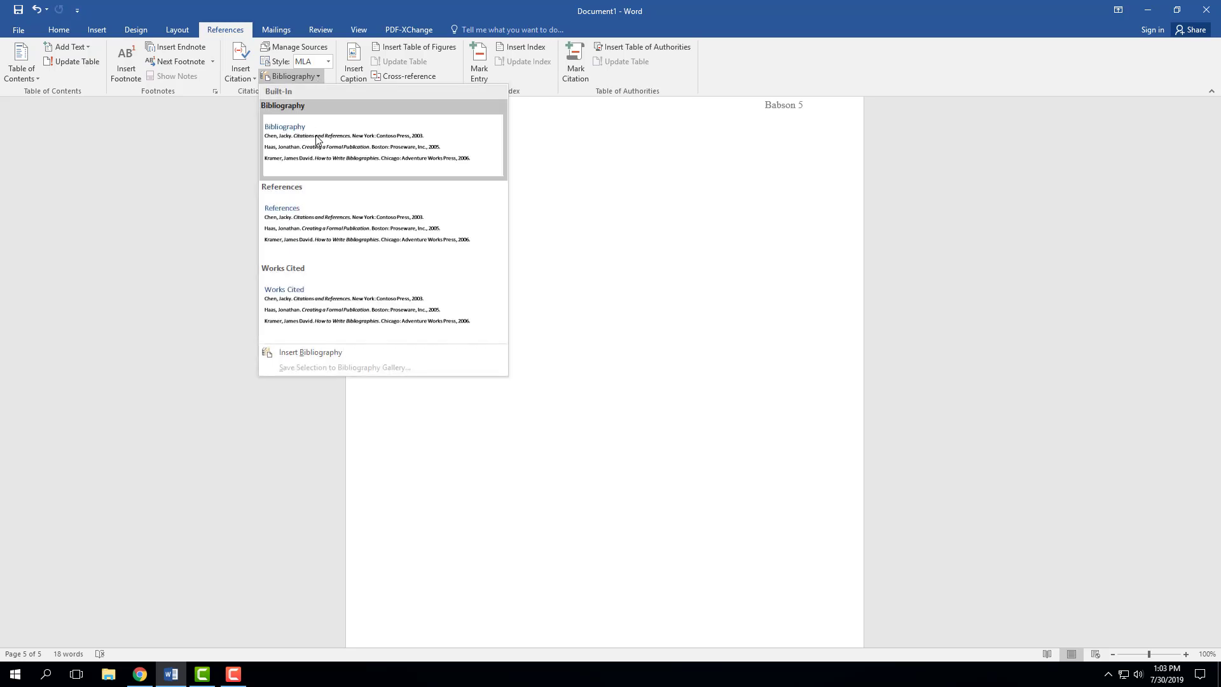
click(332, 288)
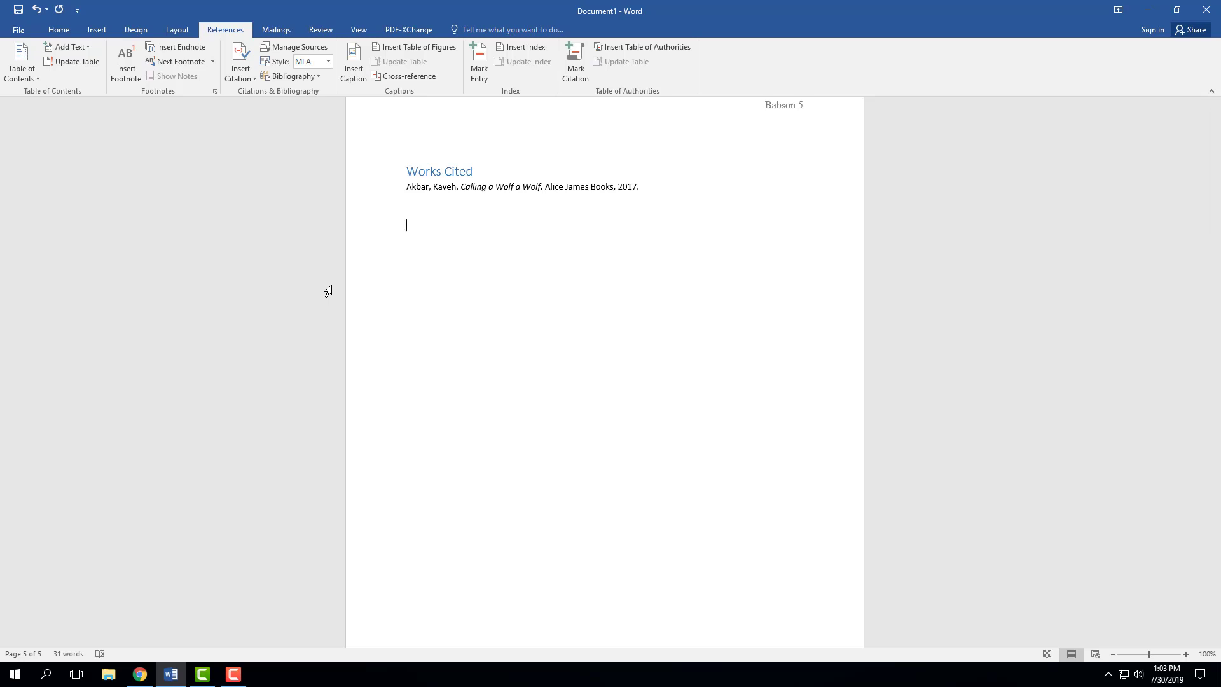
Convert the inserted Works Cited bibliography to static text
key(ctrl+f)
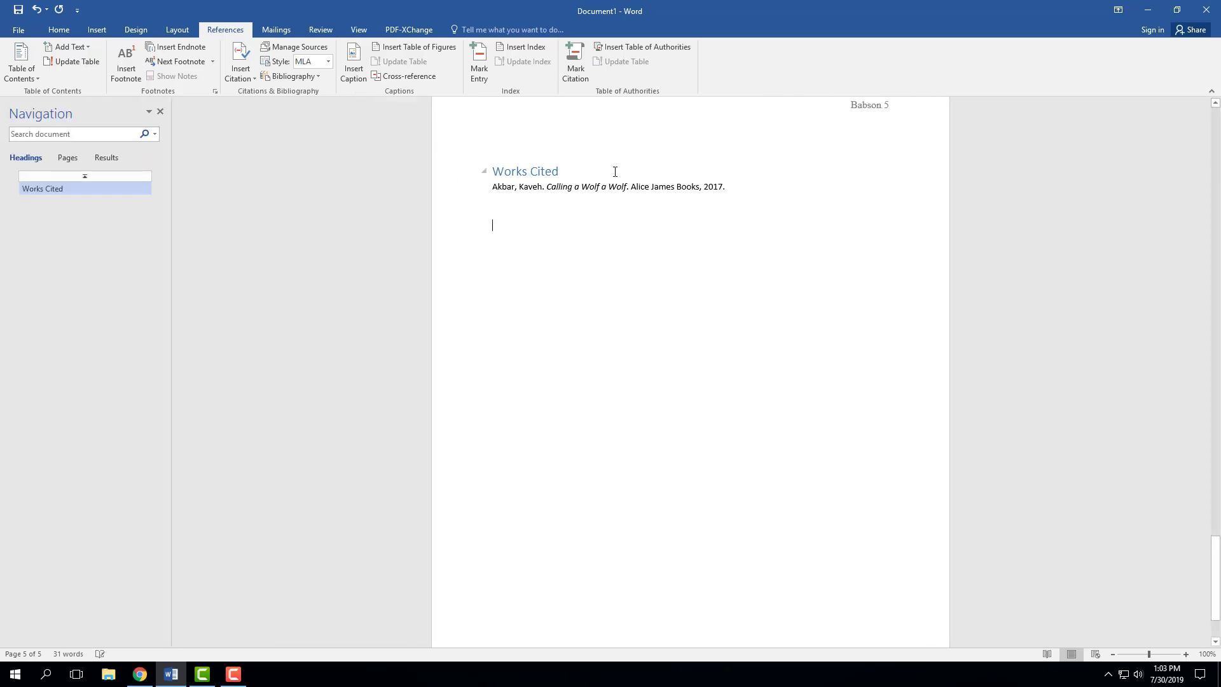
click(561, 162)
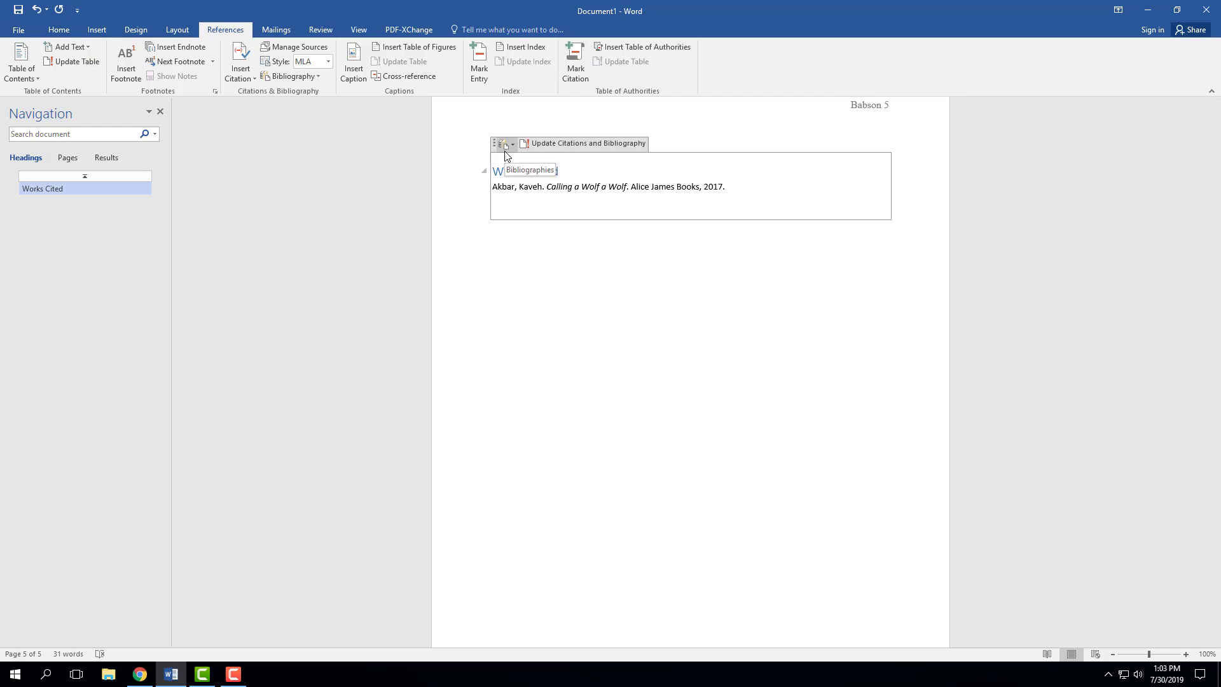
click(537, 147)
click(513, 145)
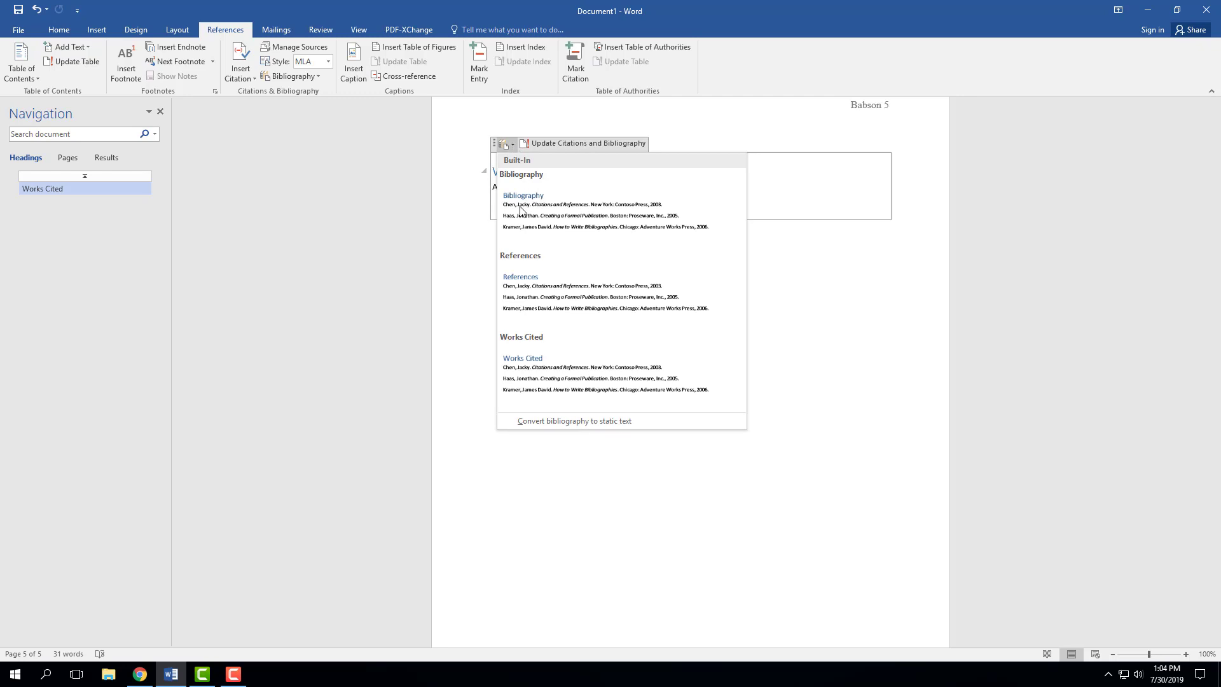
click(533, 421)
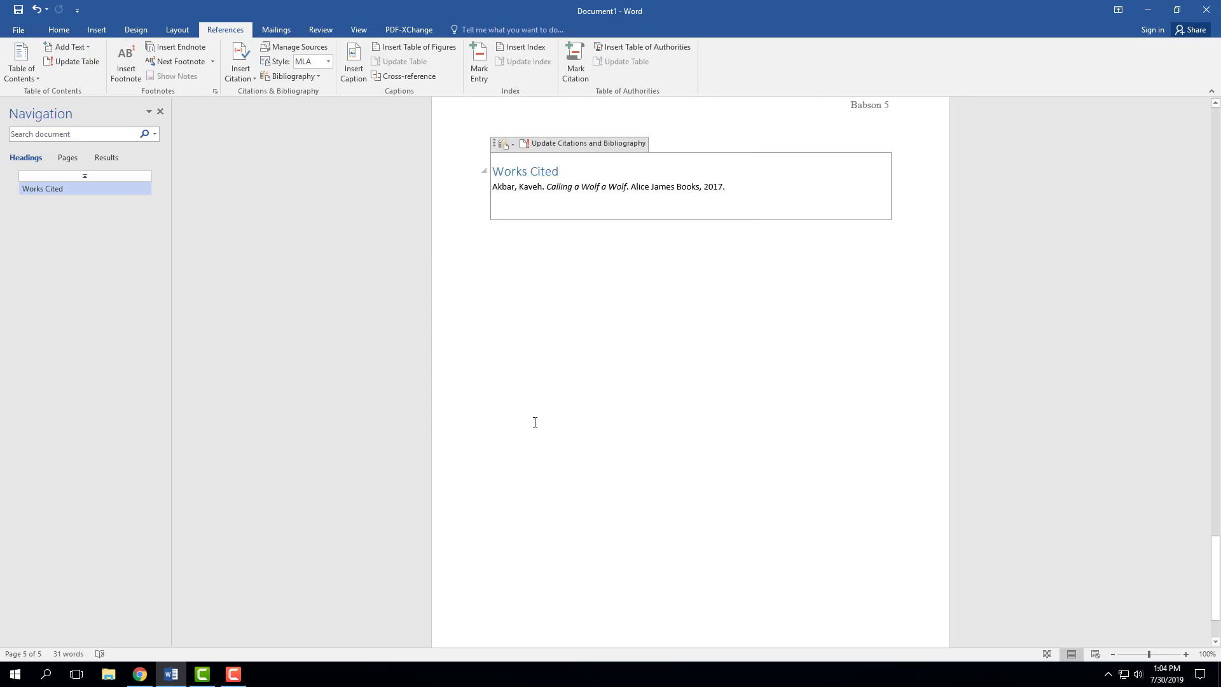
triple_click(719, 187)
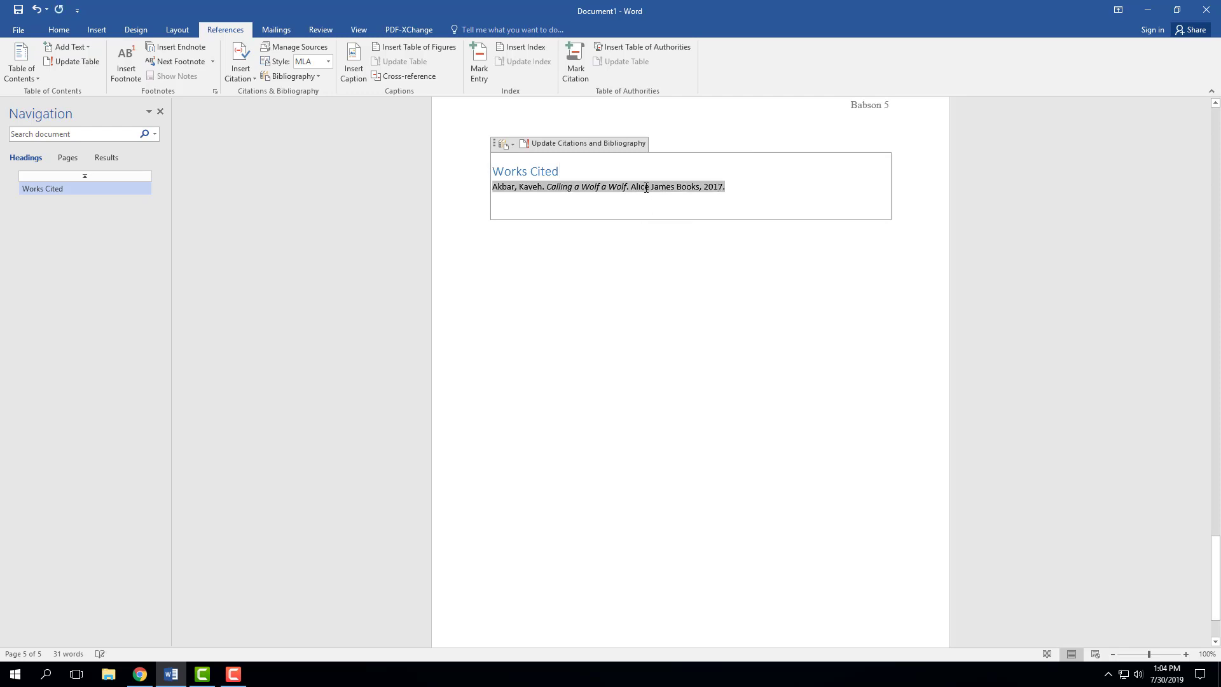
click(696, 242)
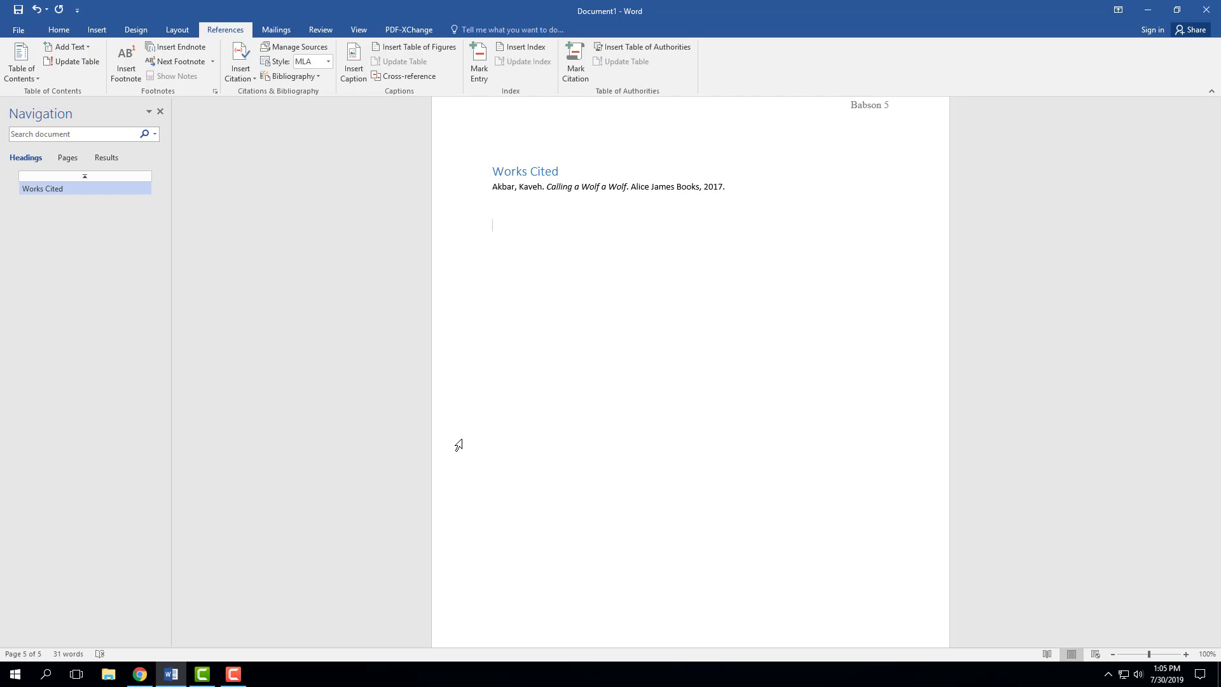
key(Return)
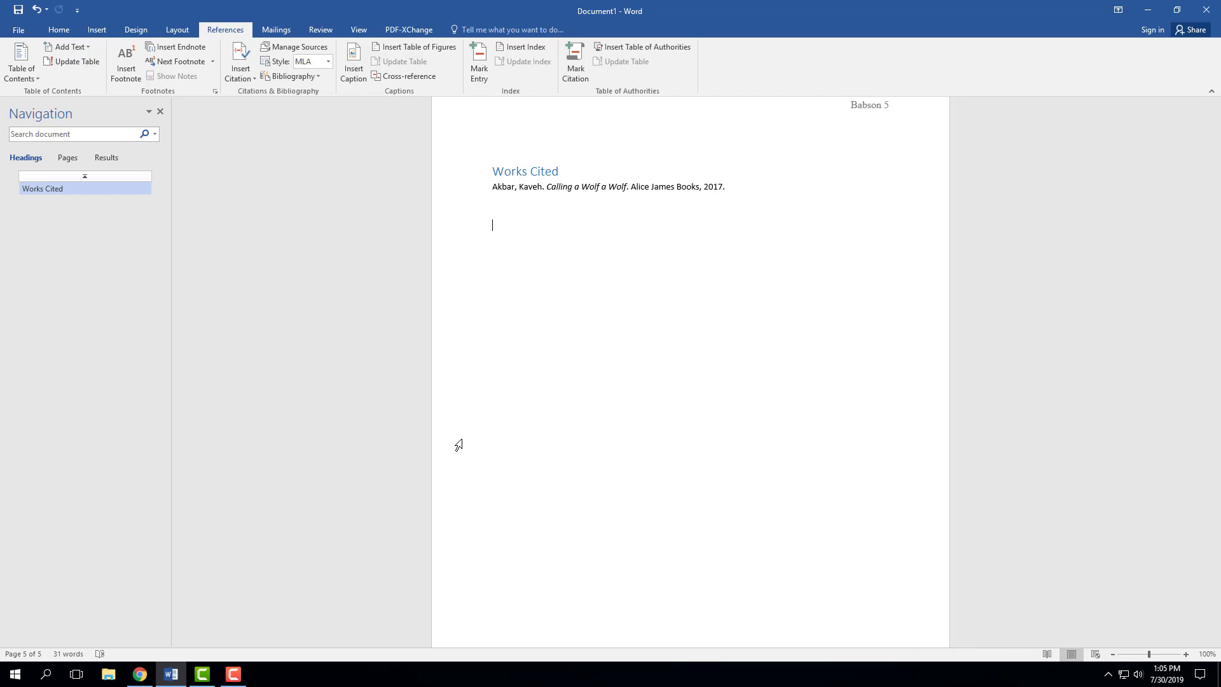